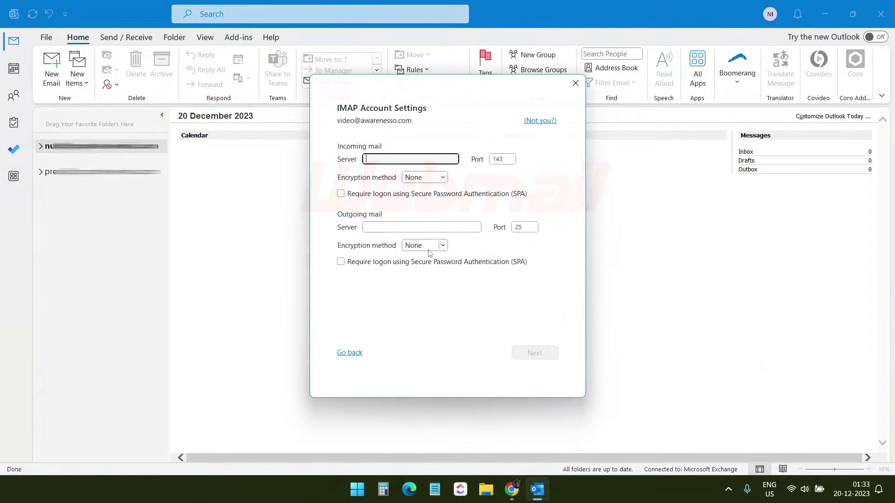
Copy imap.hostinger.com from hPanel's device setup page into Outlook's incoming server field, then return to Chrome.
left_click(365, 160)
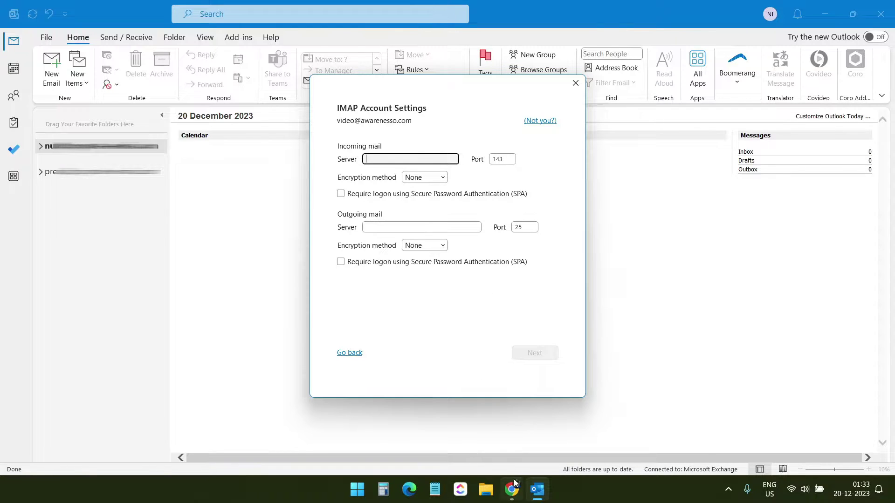
left_click(504, 480)
left_click(537, 334)
key("alt+Tab")
right_click(378, 159)
left_click(404, 194)
key("Tab")
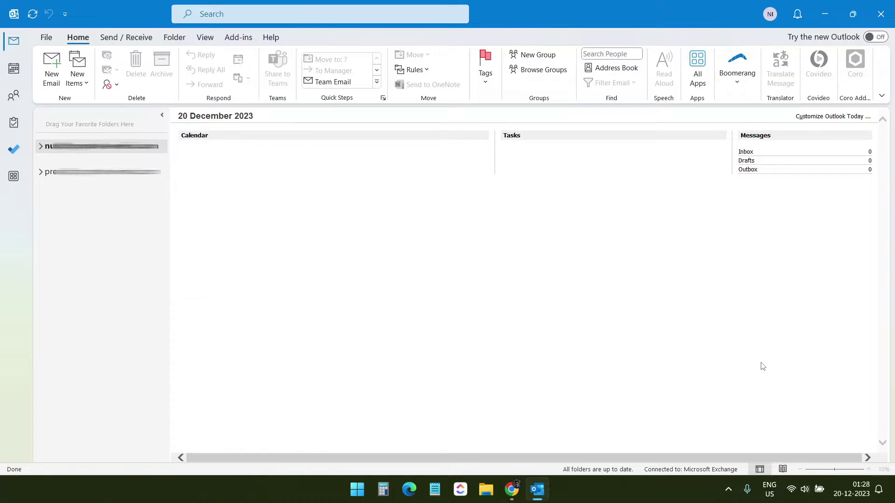
left_click(511, 489)
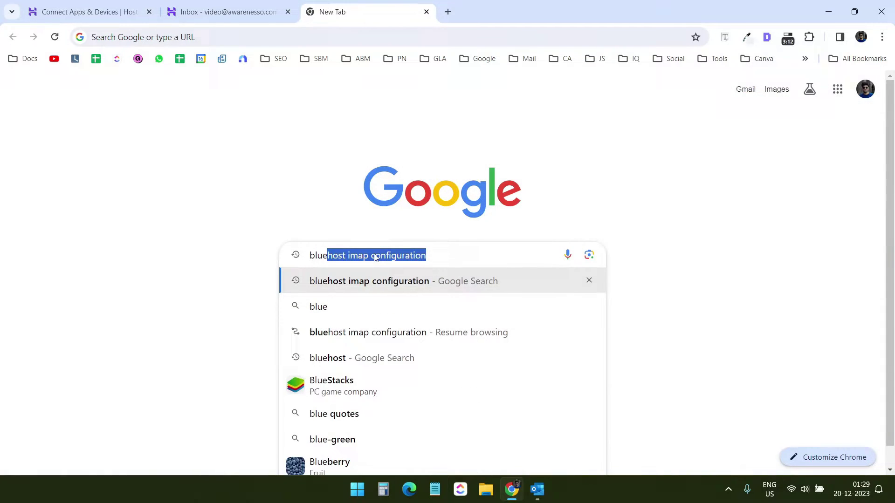
key("Return")
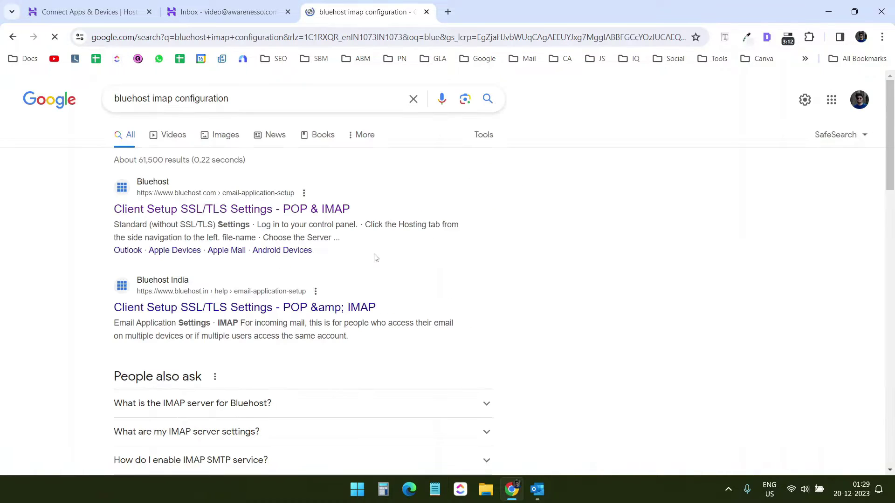
left_click(322, 209)
scroll(471, 242, "down", 15)
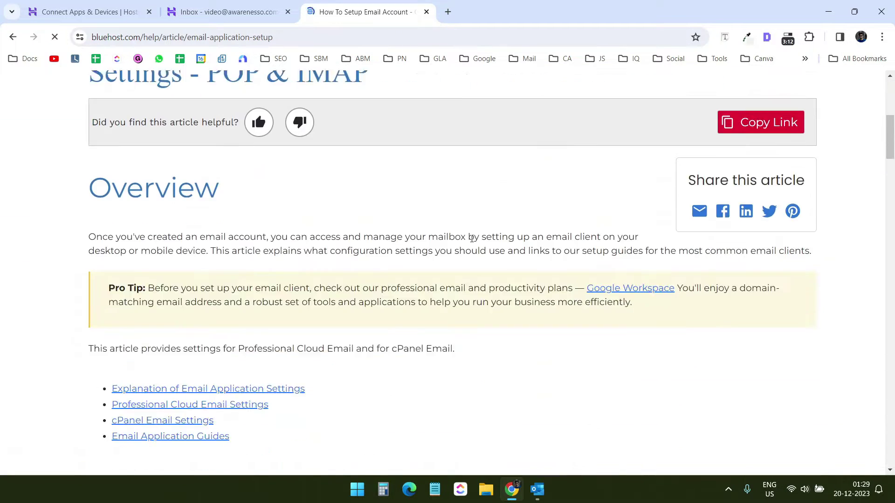
scroll(471, 243, "down", 2)
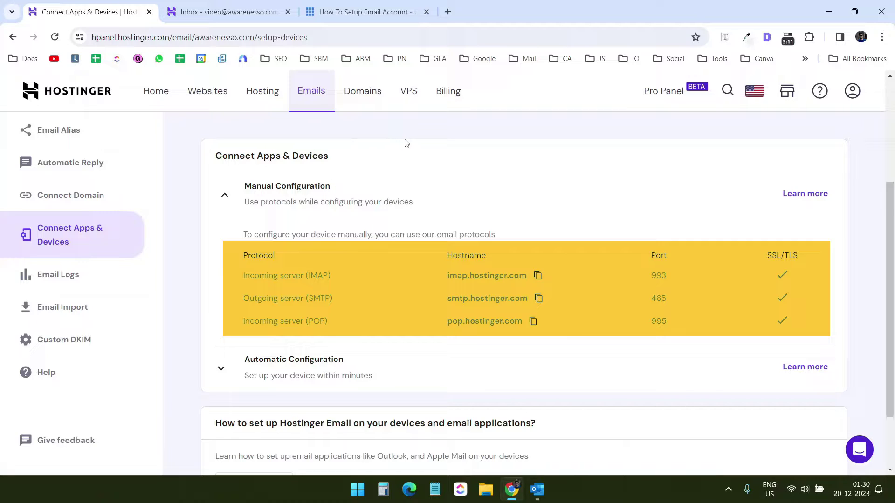
Switch from Chrome back to Outlook's Outlook Today page.
key("alt+Tab")
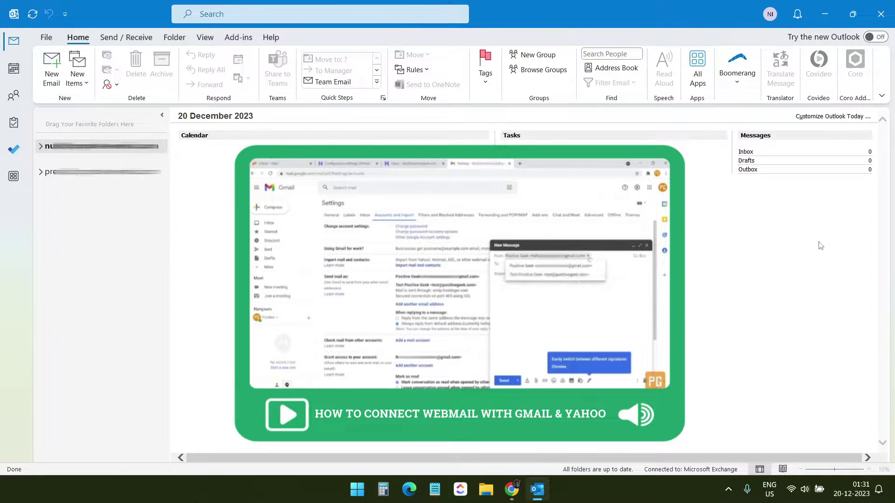
Add the webmail address via File > Add Account, choose IMAP, and reach the IMAP settings form.
left_click(46, 37)
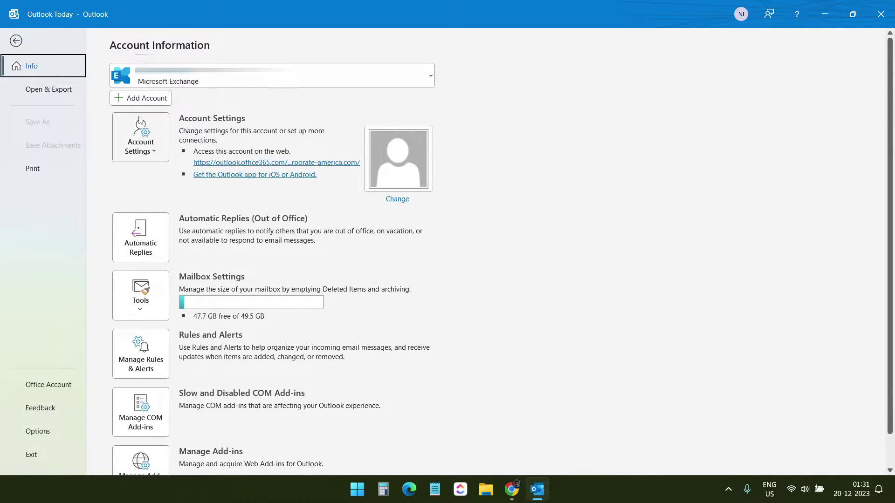
left_click(144, 104)
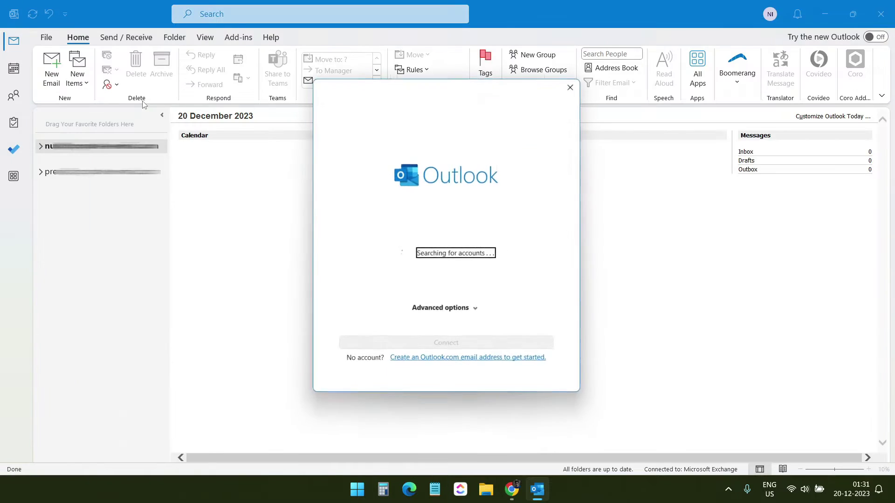
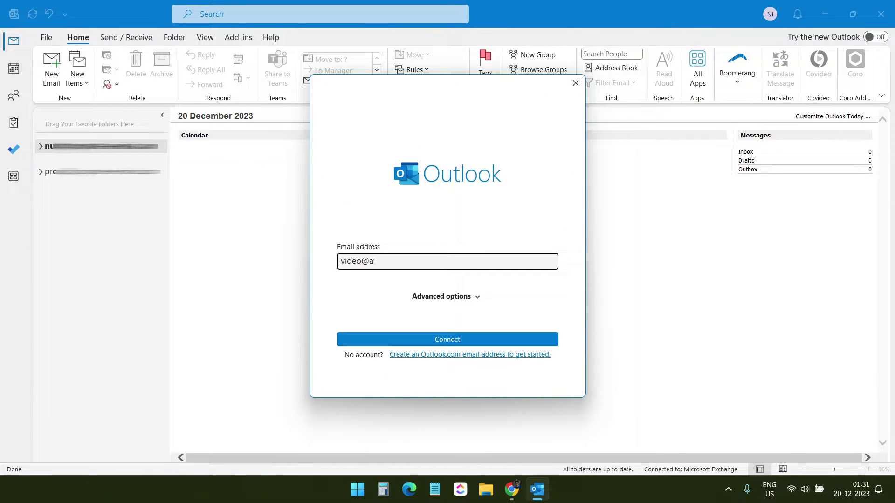
left_click(461, 339)
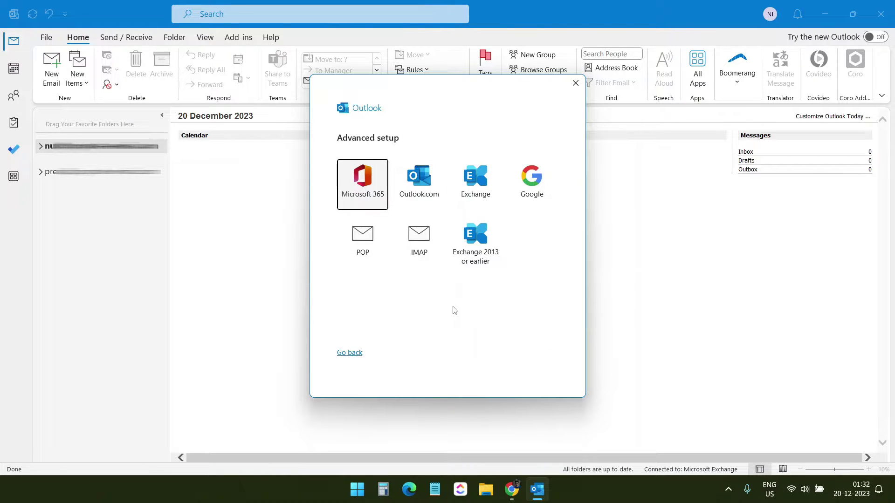
left_click(420, 247)
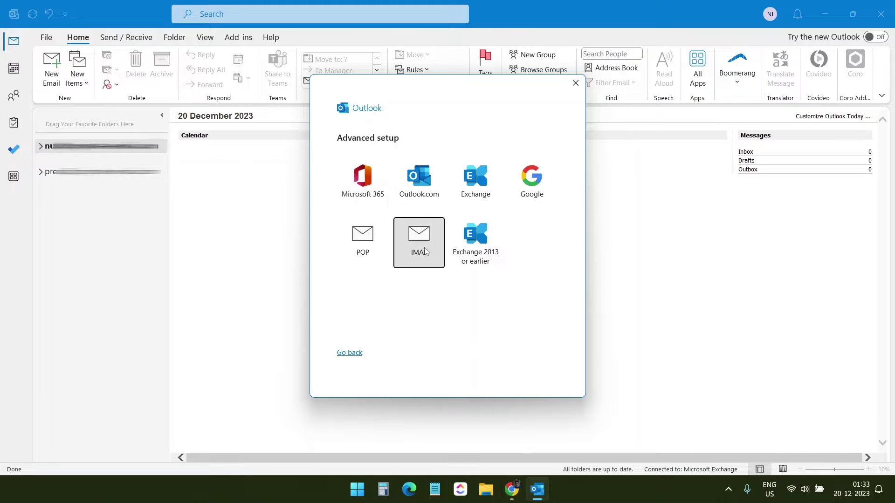
left_click(422, 247)
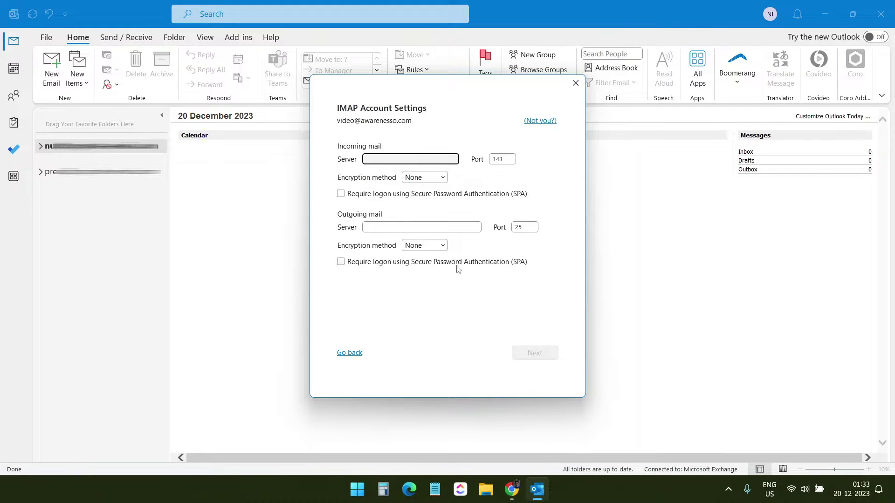
Paste imap.hostinger.com, copied from hPanel, into Outlook's Incoming Server field.
left_click(379, 161)
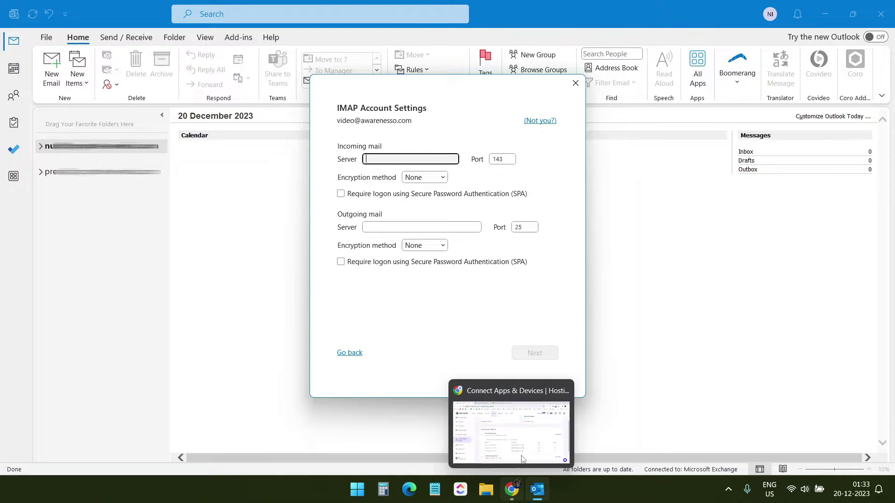
left_click(512, 489)
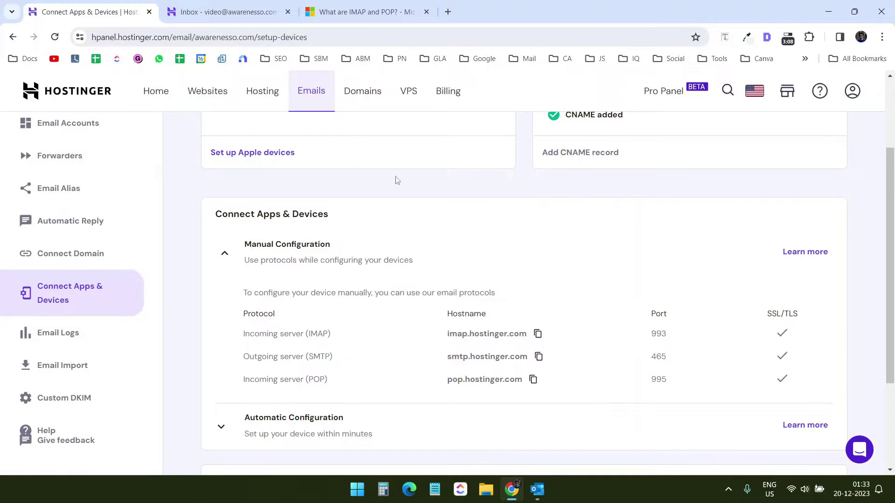
left_click(538, 335)
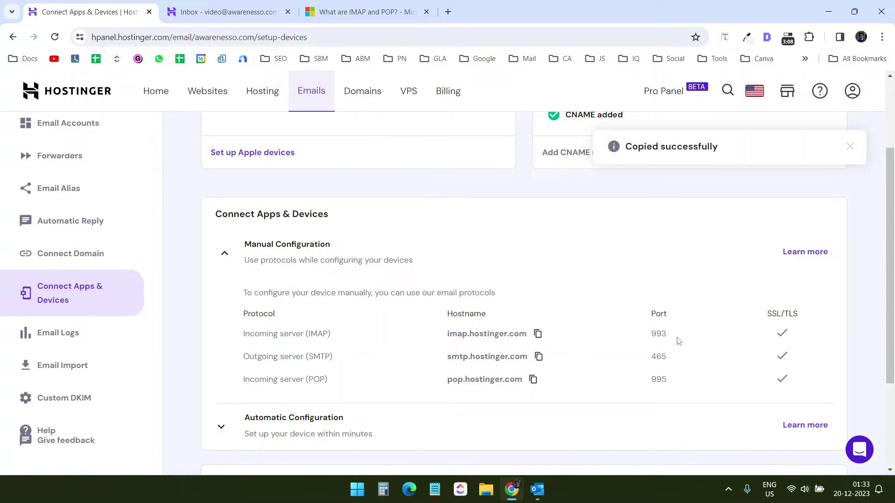
key("alt+Tab")
right_click(380, 160)
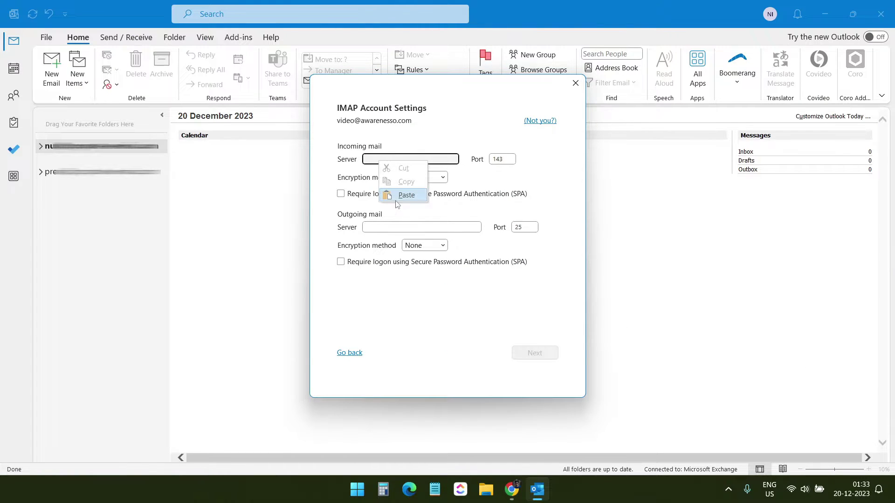
left_click(405, 194)
Change the incoming port from 143 to 993 with SSL/TLS encryption.
left_click(505, 158)
left_click_drag(504, 158, 465, 158)
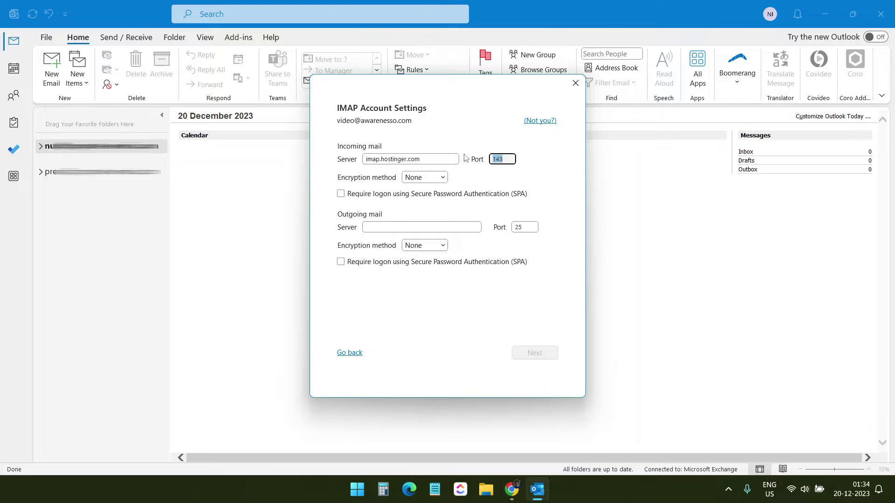
type("993")
left_click(439, 177)
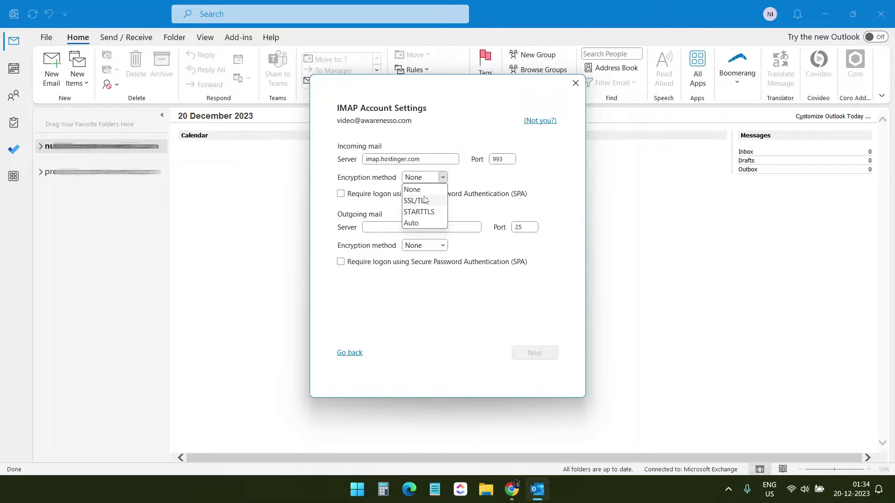
left_click(425, 202)
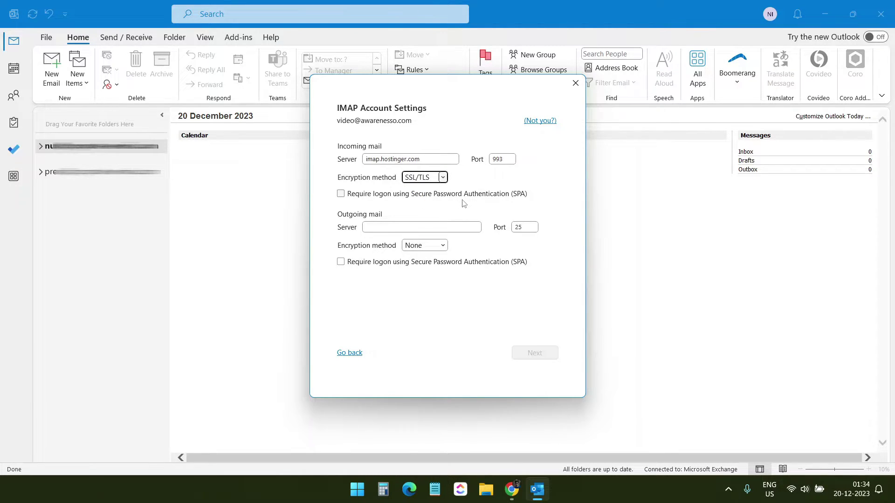
key("alt+Tab")
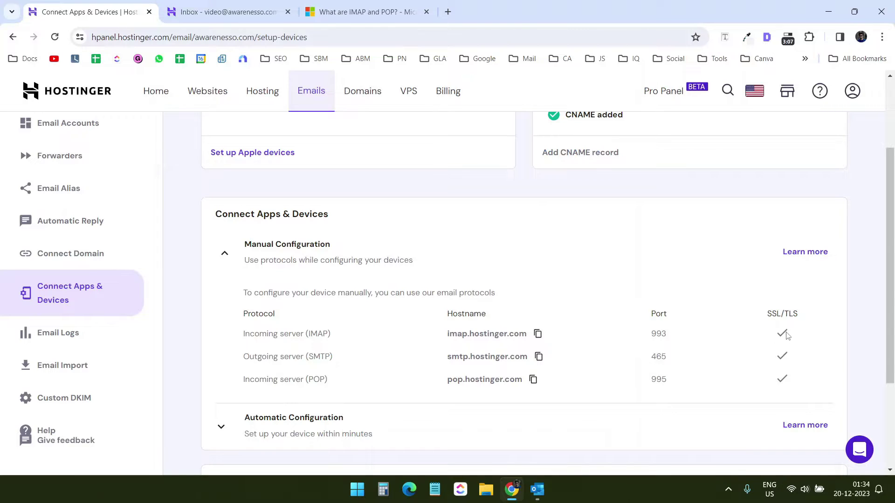
Copy smtp.hostinger.com from hPanel and paste it as Outlook's outgoing server.
left_click(538, 357)
left_click(538, 357)
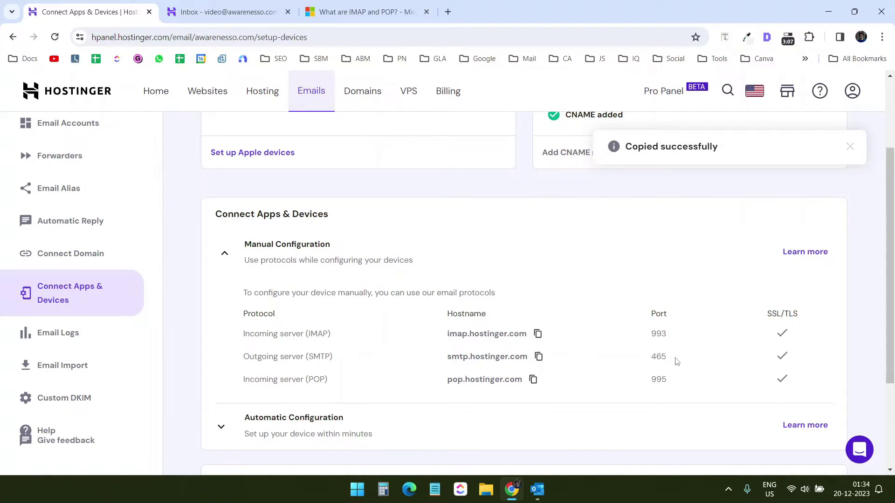
key("alt+Tab")
left_click(410, 227)
right_click(393, 228)
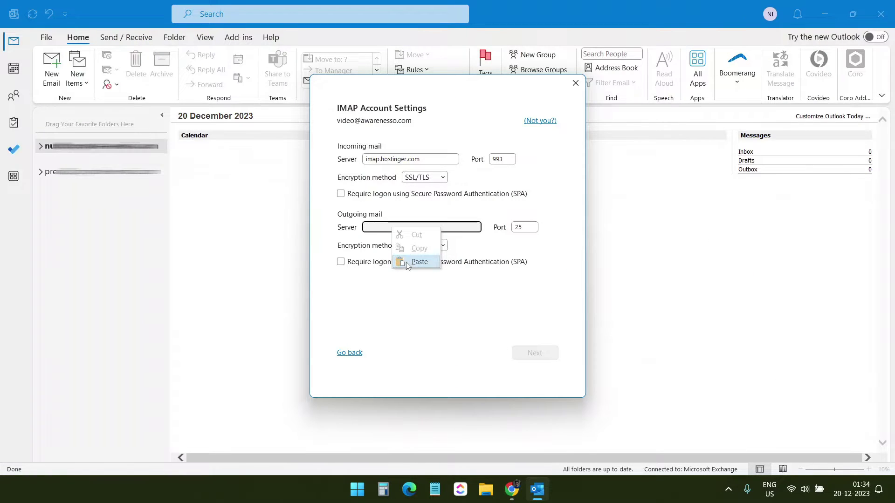
left_click(410, 263)
Set the outgoing port to 465 with SSL/TLS and continue to the password step.
key("Tab")
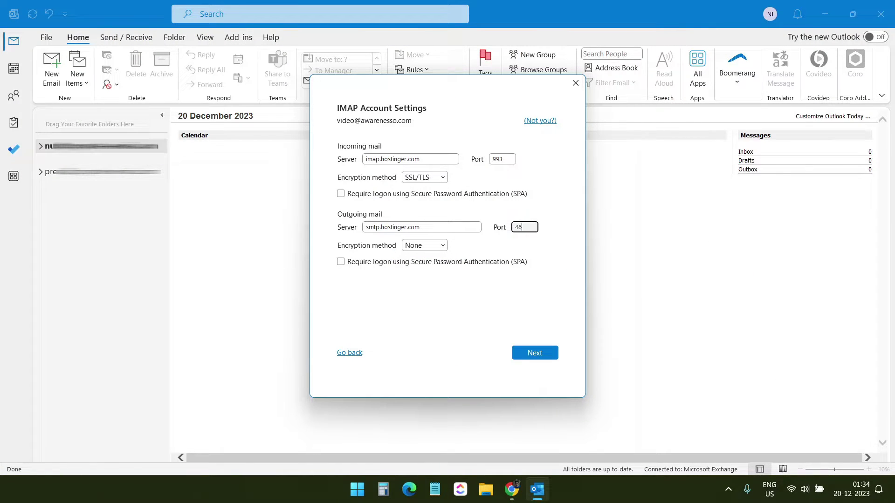
type("465")
left_click(431, 246)
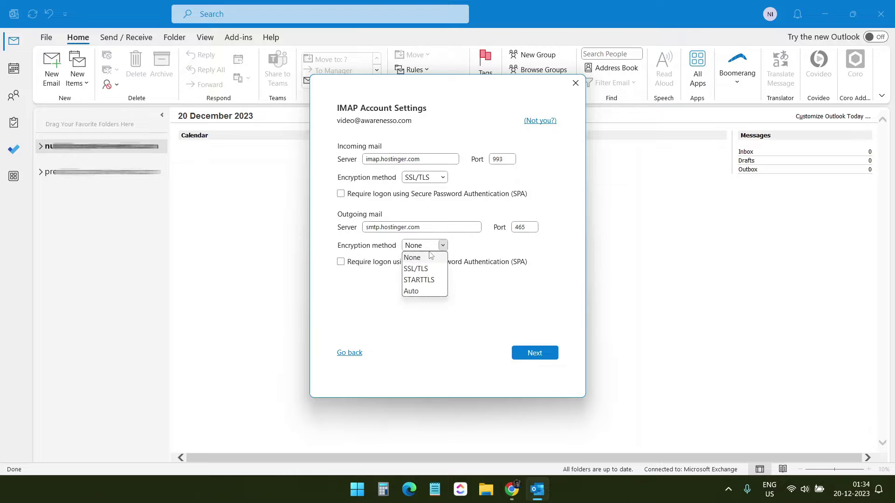
left_click(429, 269)
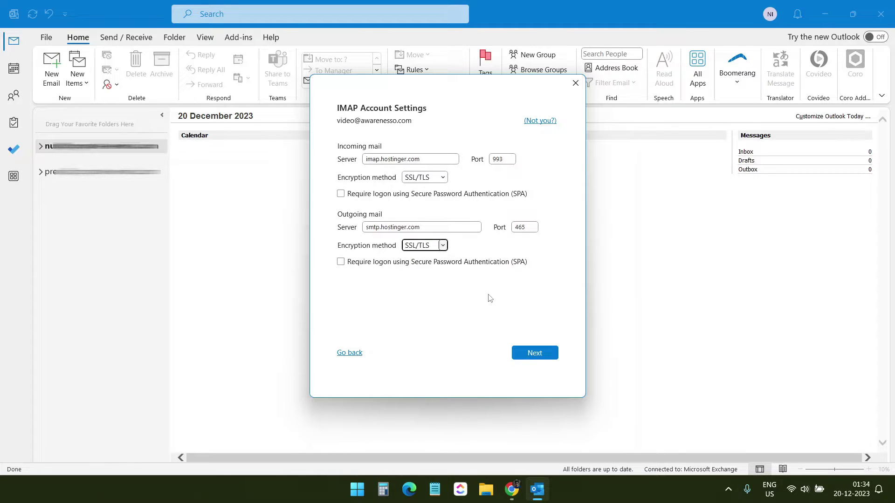
left_click(529, 350)
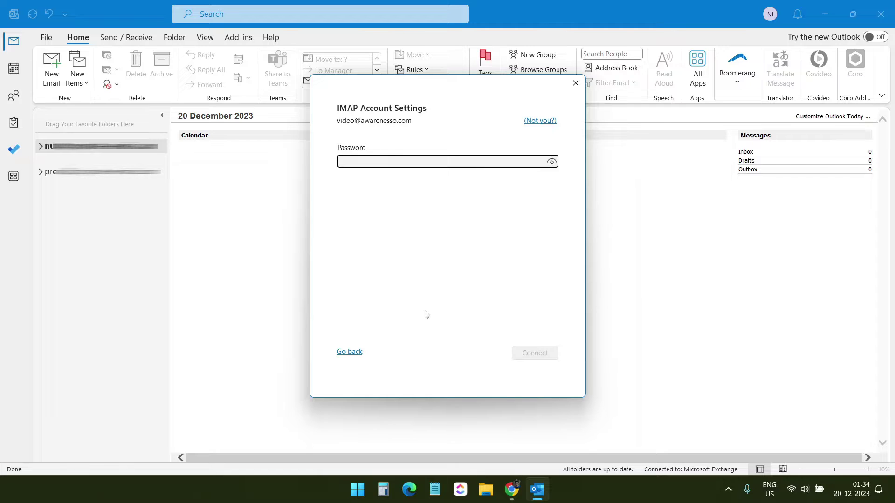
Enter the account password, connect, and close the wizard with Done.
type("**")
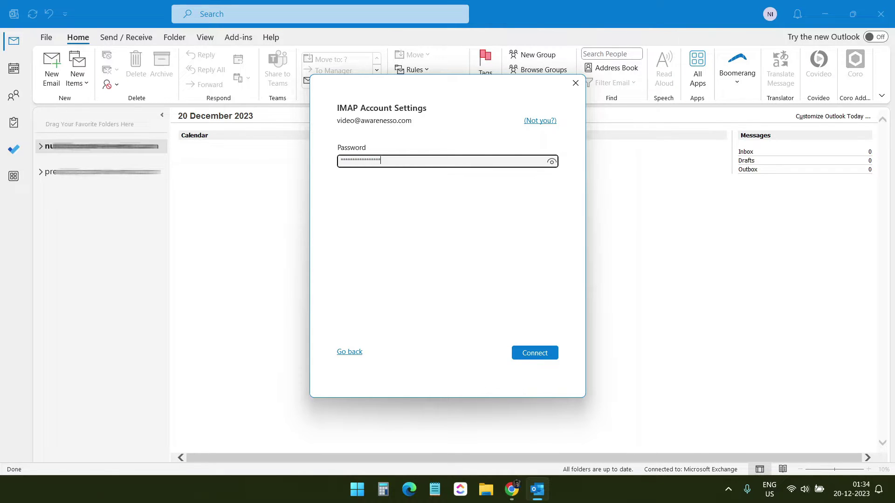
left_click(542, 359)
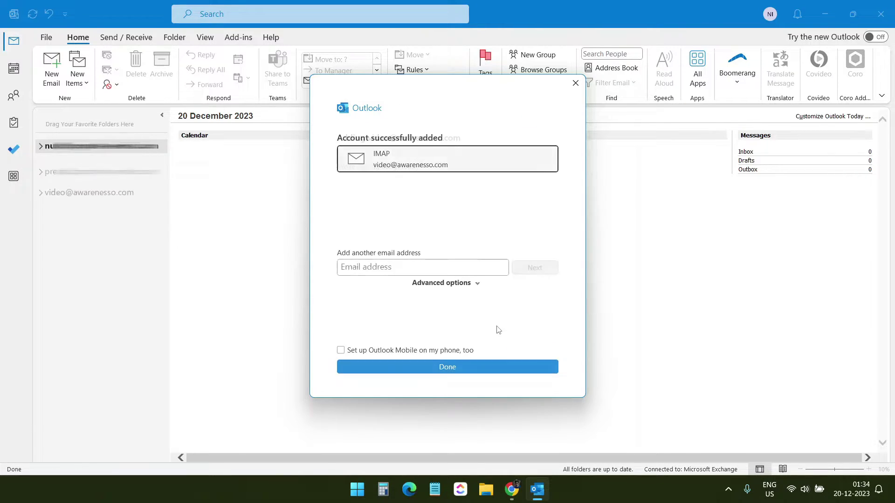
left_click(466, 365)
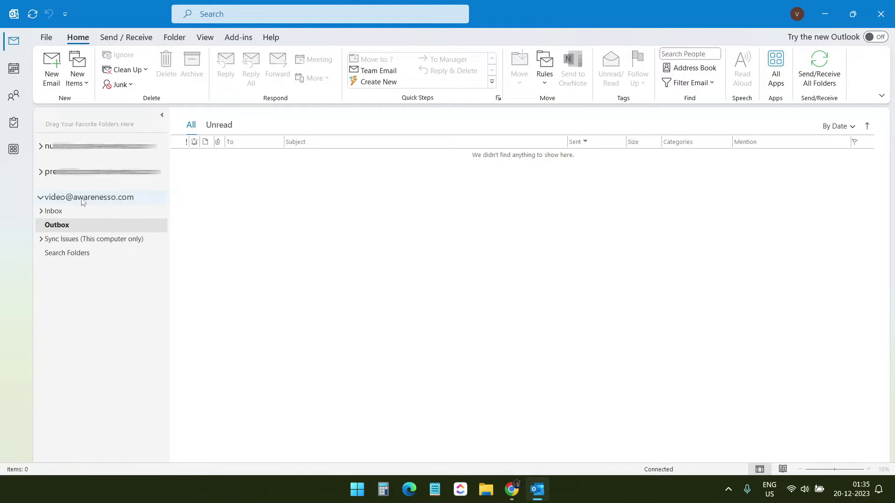
Expand the new account's Inbox and browse its Sent, Trash, Drafts and Junk folders, ending on Sent.
left_click(41, 211)
left_click(56, 225)
left_click(57, 239)
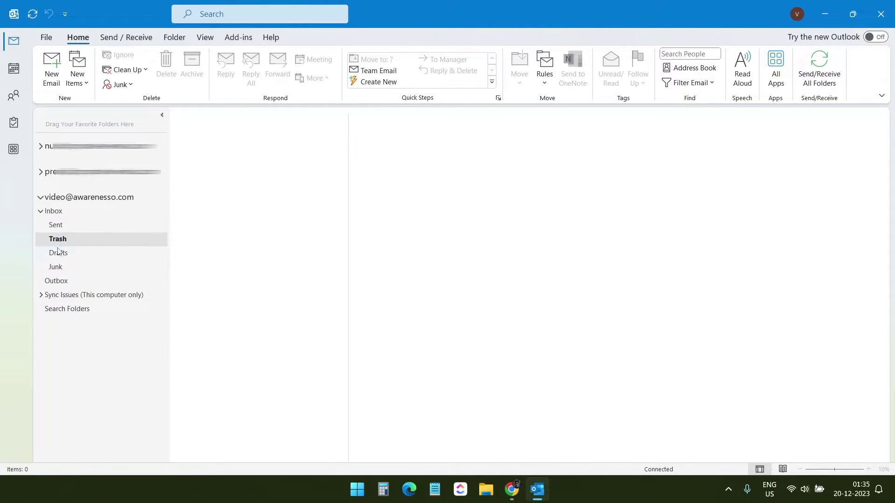
left_click(57, 251)
left_click(56, 267)
left_click(62, 226)
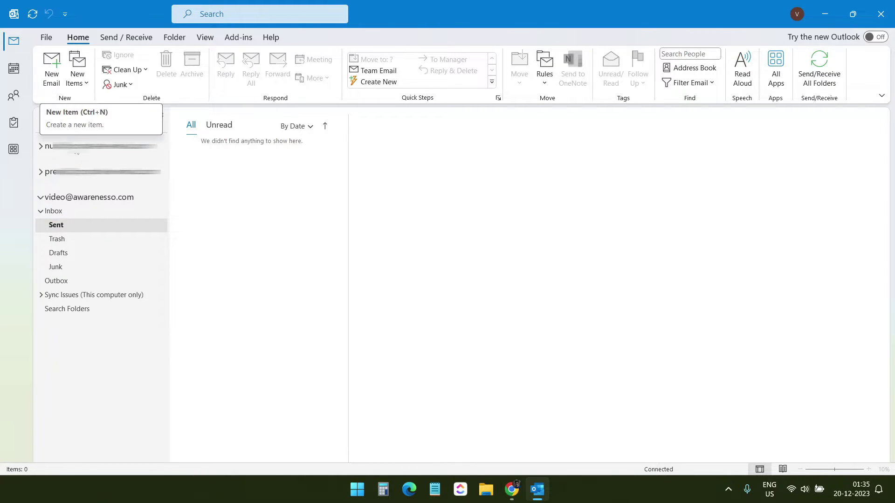
Start a new email and pick the suggested Gmail recipient.
left_click(48, 79)
type("subscribe.")
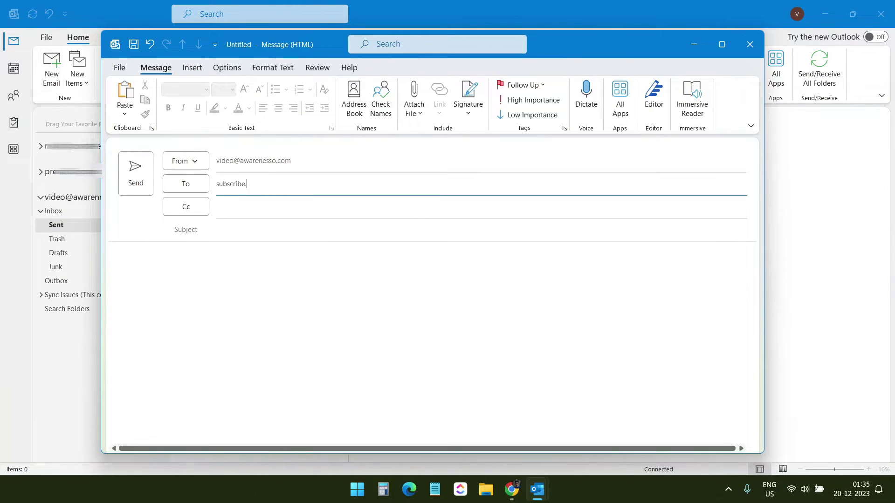
key("Return")
left_click(270, 236)
Send it with subject 'Webmail email account text from Outlook Desktop' and a short 'Hi, How are you?' body.
type("Webmail email account text from Outlook Desktop")
key("Tab")
type("Hi,")
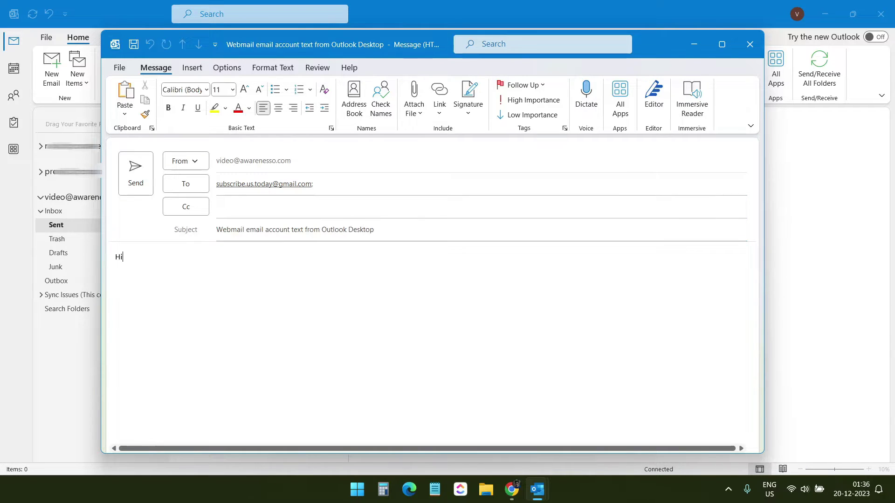
key("Return")
key("Return")
type("How are you?")
key("Return")
key("Return")
type("Please subscribe to the channel. :)")
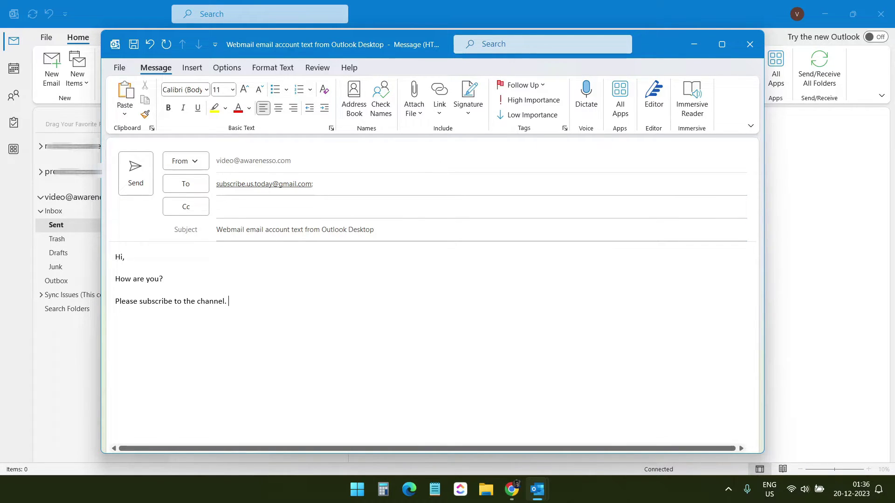
left_click(136, 173)
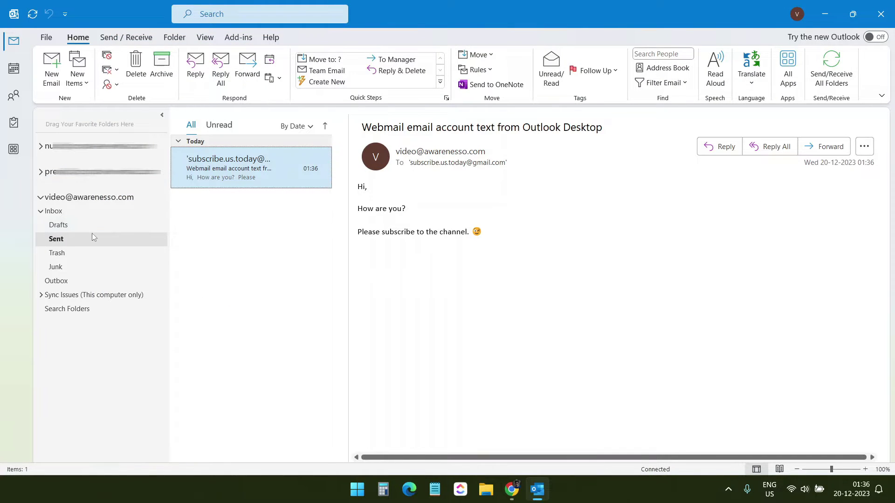
In webmail, view the sent test email, then open the Microsoft Outlook Test Message in Inbox.
key("alt+Tab")
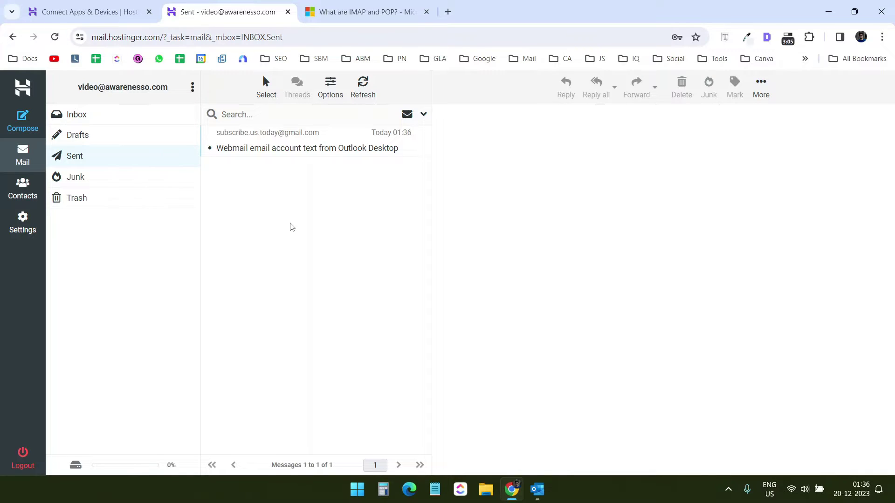
left_click(301, 149)
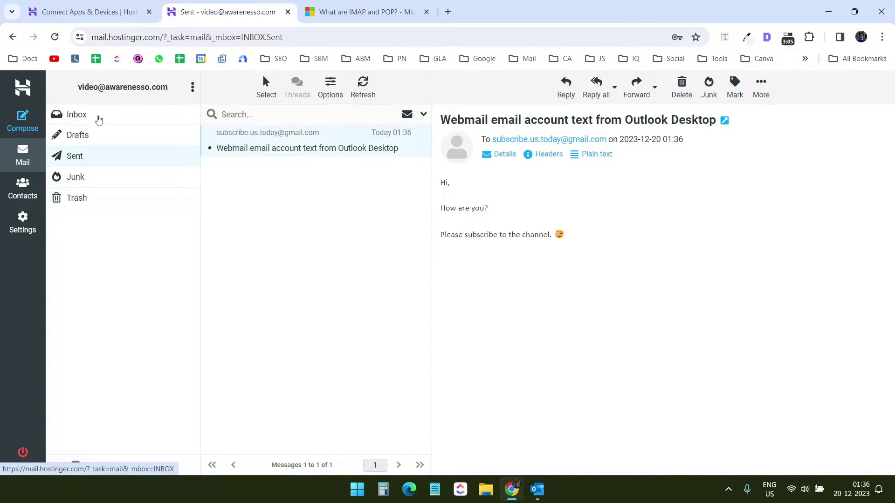
left_click(98, 120)
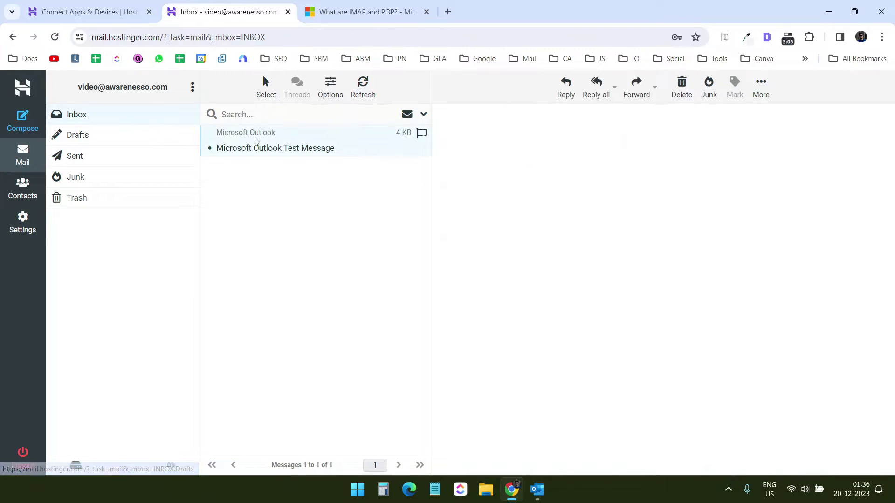
left_click(256, 141)
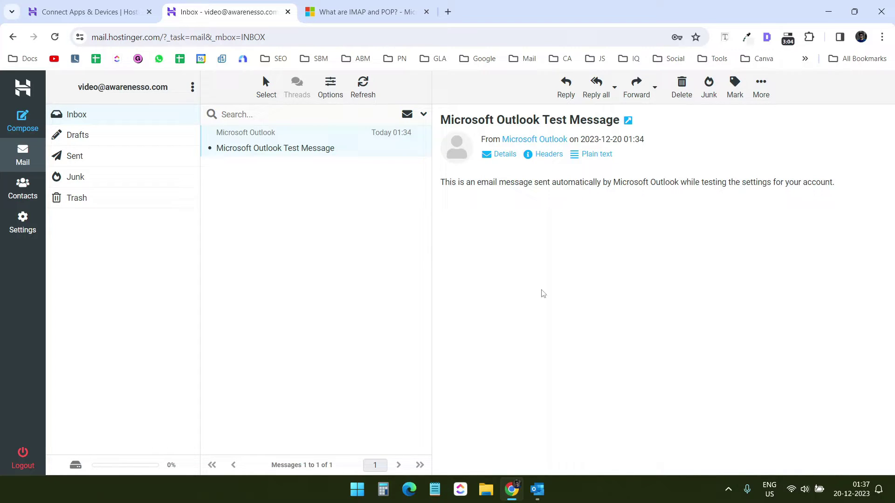
Switch back and forth between webmail and Outlook desktop, ending with Outlook in front.
left_click(538, 489)
left_click(511, 489)
left_click(538, 489)
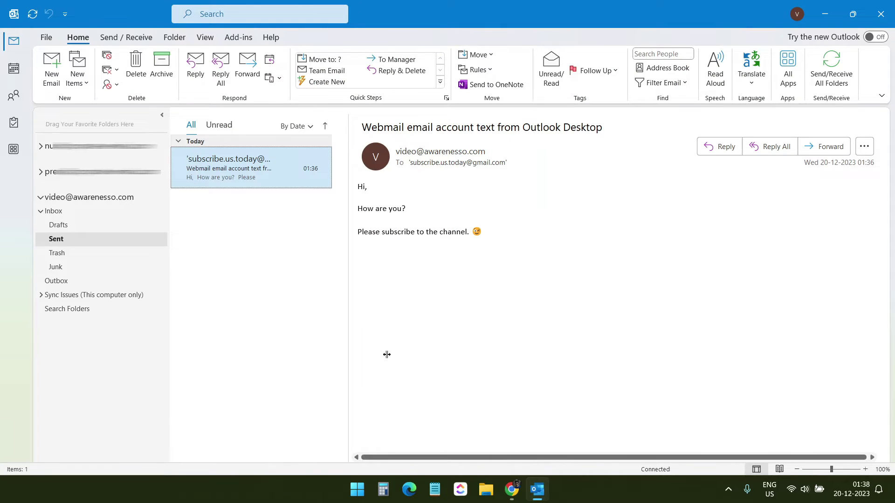
mouse_move(512, 491)
left_click(512, 492)
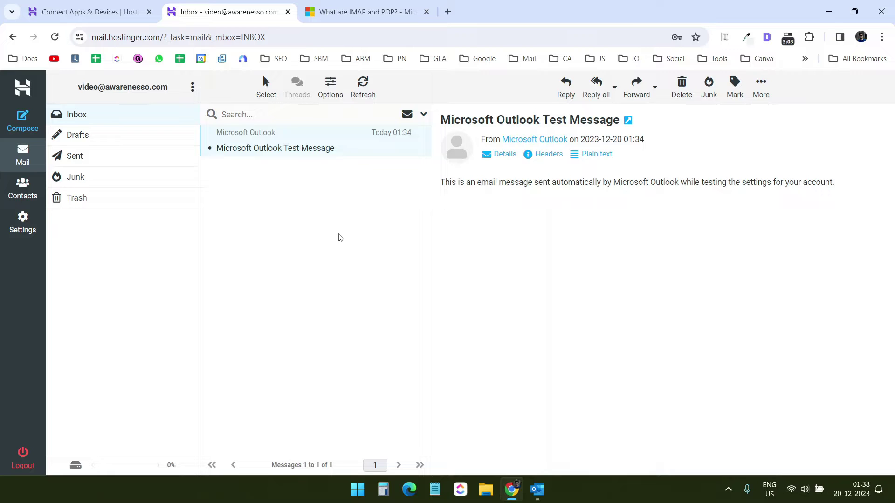
left_click(537, 490)
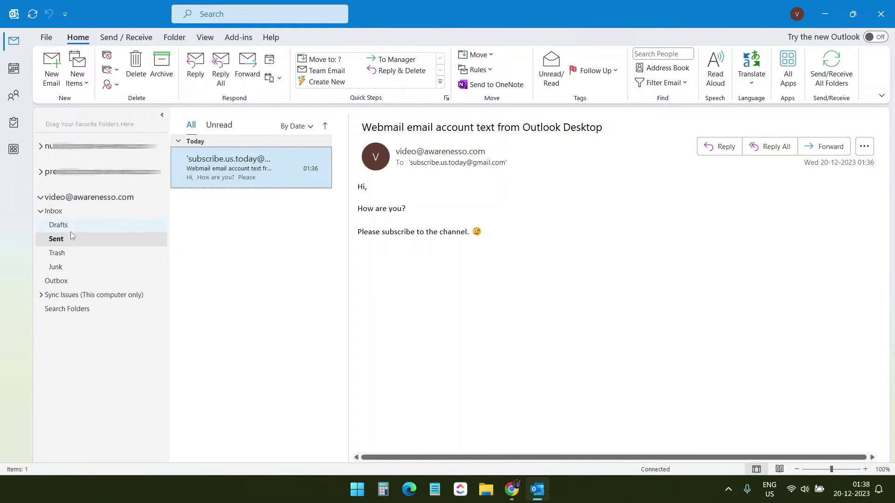